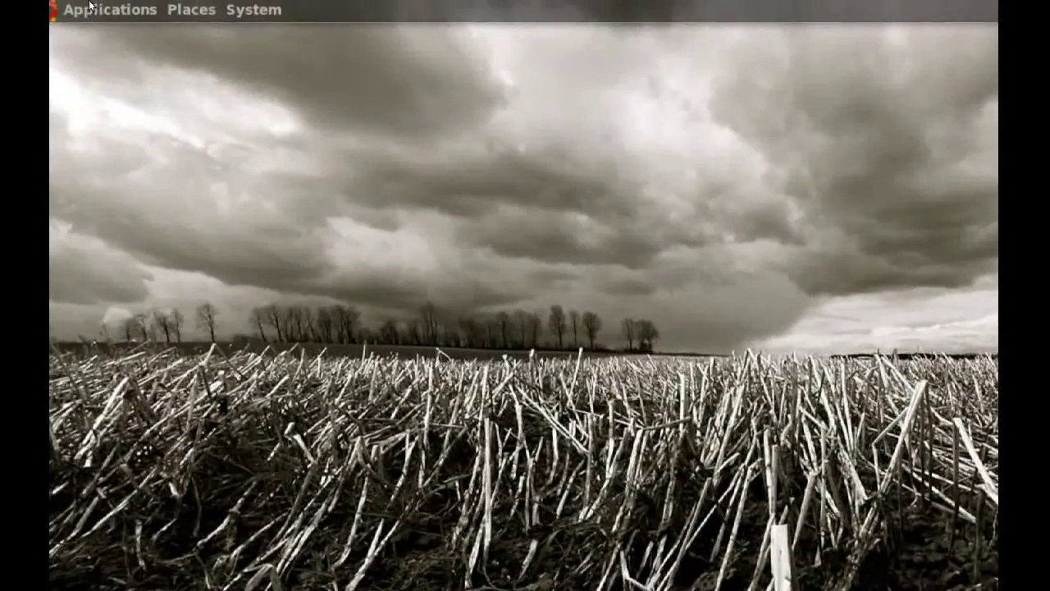
- Launch Tomboy Notes from Accessories, then open and close the Groceries note
{"action": "left_click", "coordinate": [88, 6]}
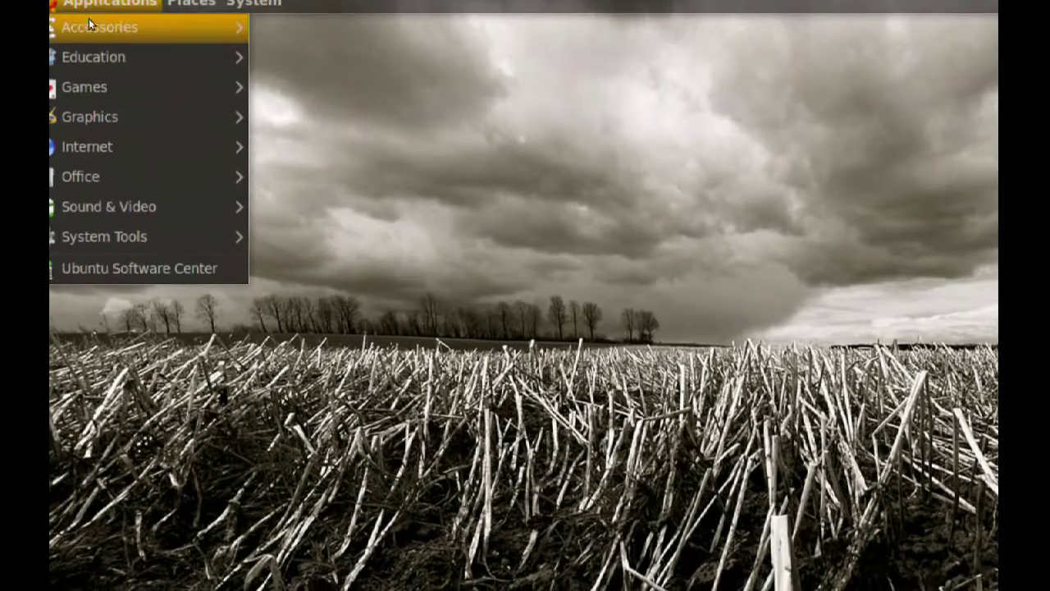
{"action": "mouse_move", "coordinate": [88, 24]}
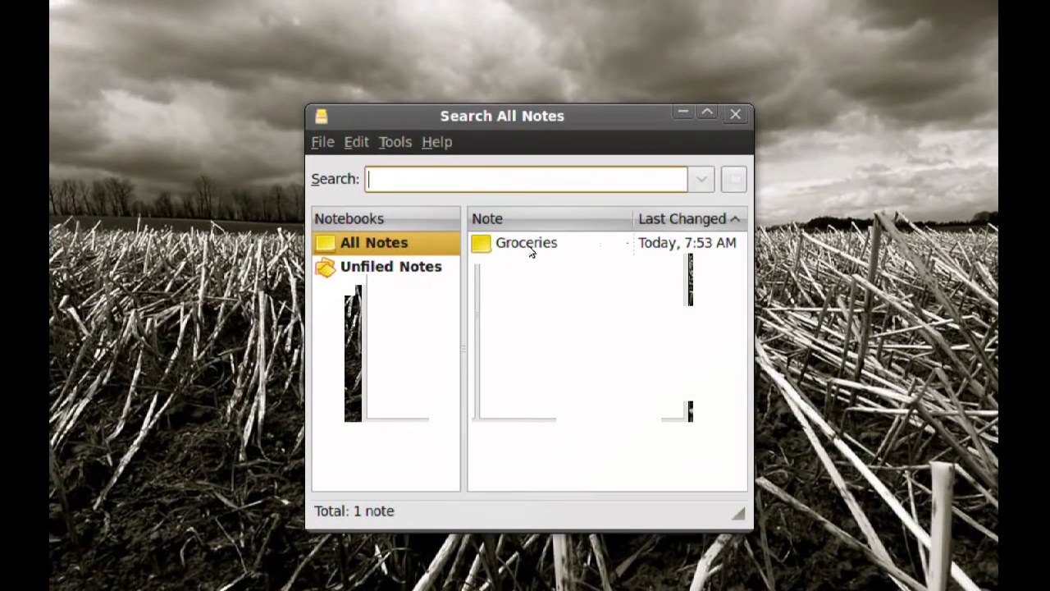
{"action": "double_click", "coordinate": [529, 244]}
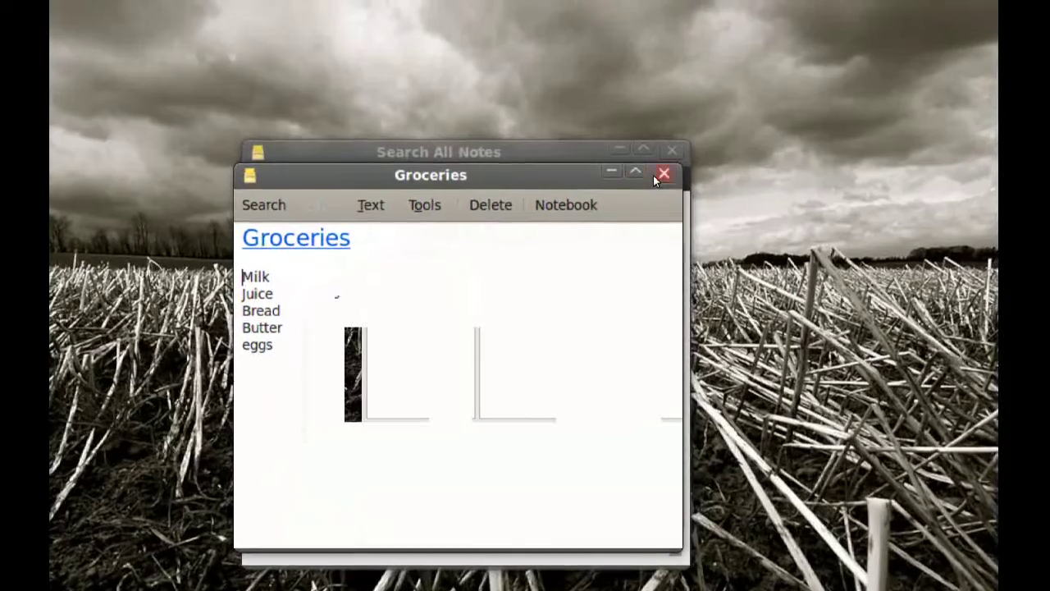
{"action": "left_click", "coordinate": [731, 112]}
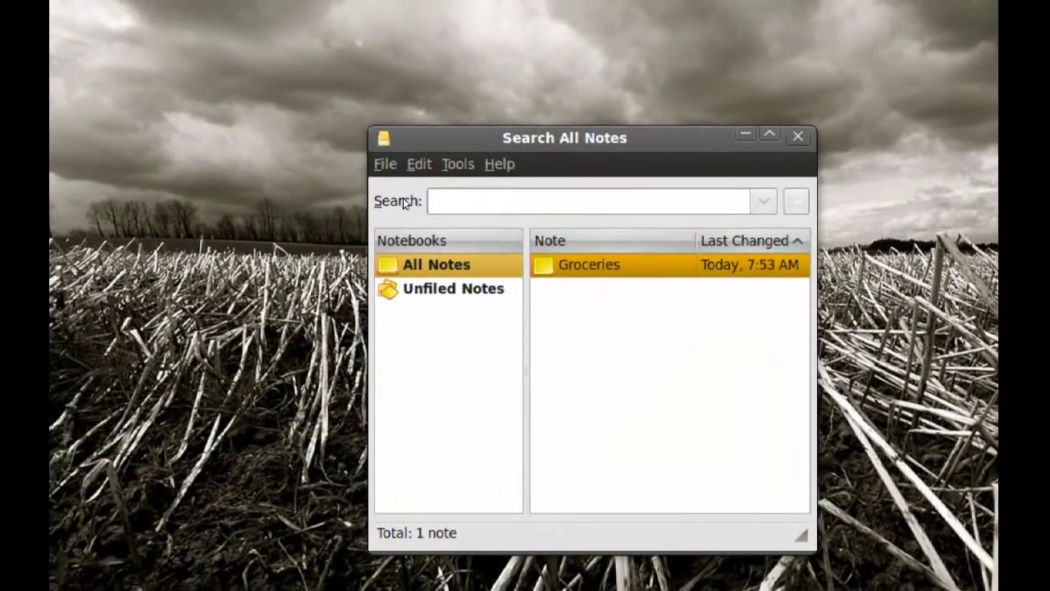
{"action": "left_click", "coordinate": [317, 120]}
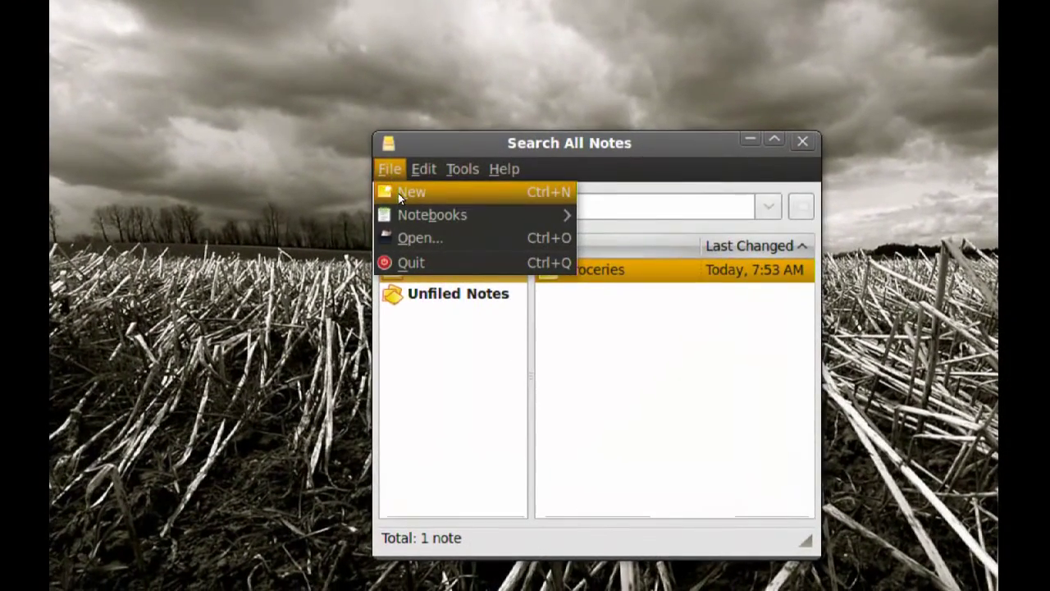
{"action": "left_click", "coordinate": [405, 199]}
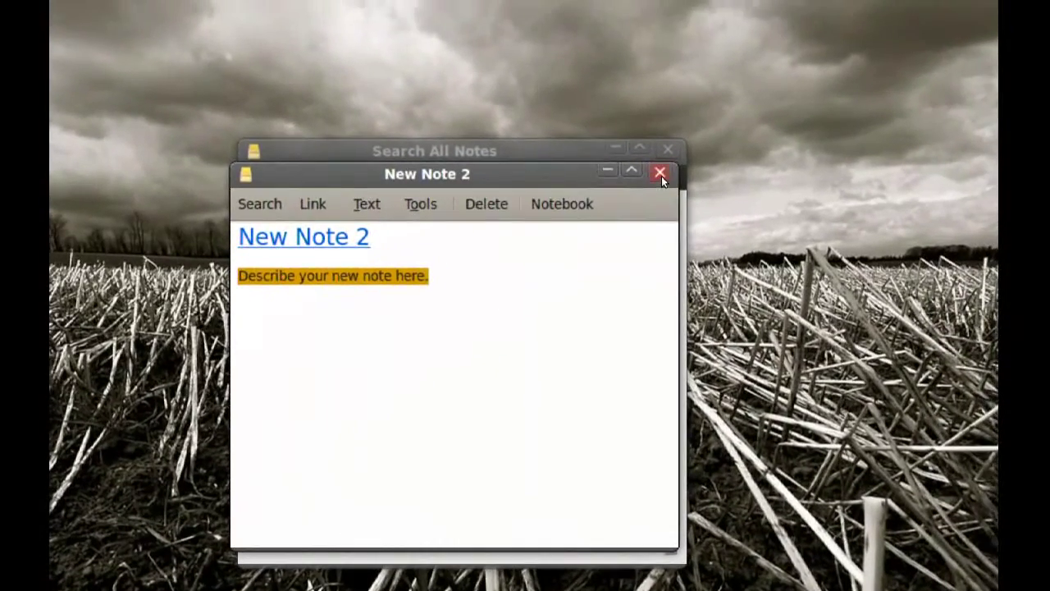
{"action": "left_click", "coordinate": [725, 124]}
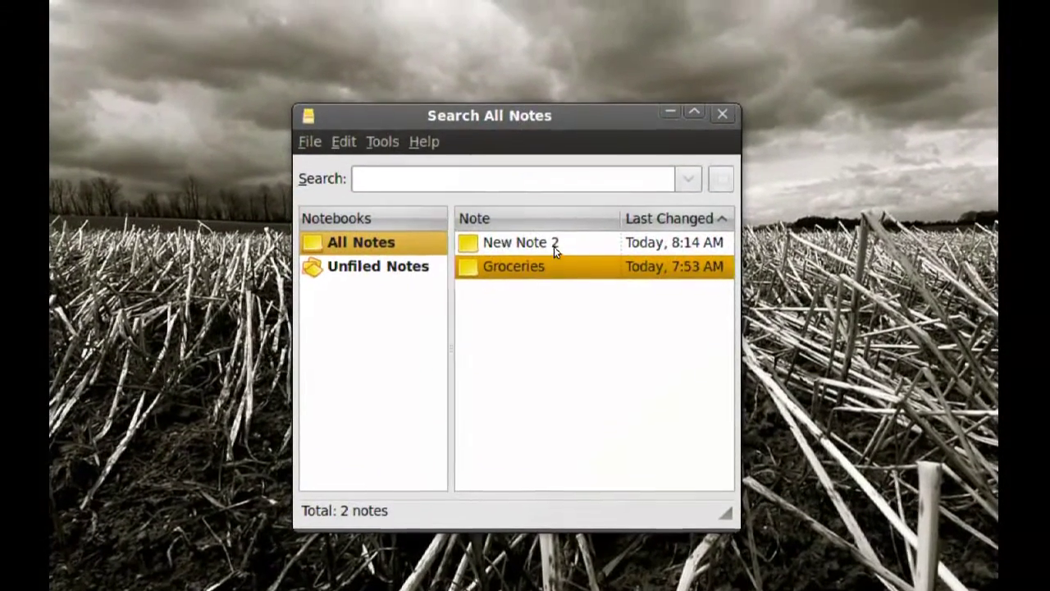
{"action": "left_click", "coordinate": [559, 227]}
{"action": "right_click", "coordinate": [556, 240]}
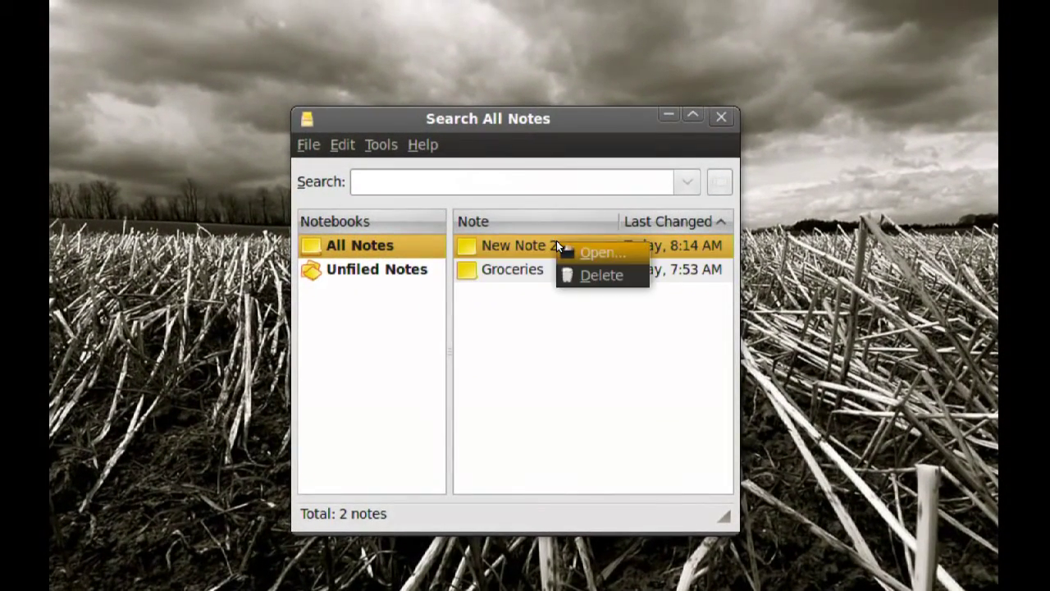
{"action": "left_click", "coordinate": [584, 273]}
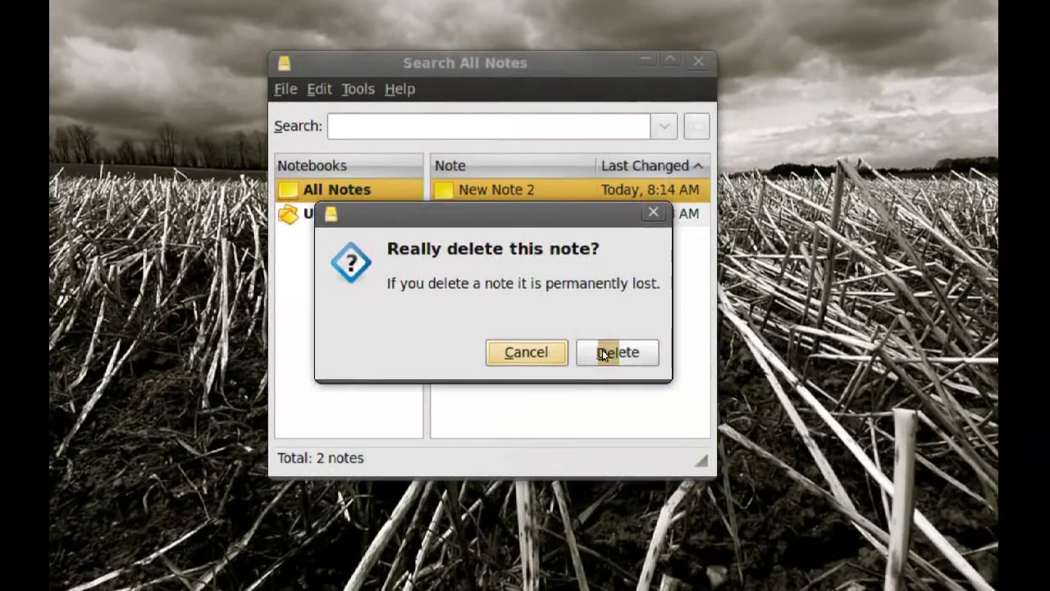
{"action": "left_click", "coordinate": [637, 354]}
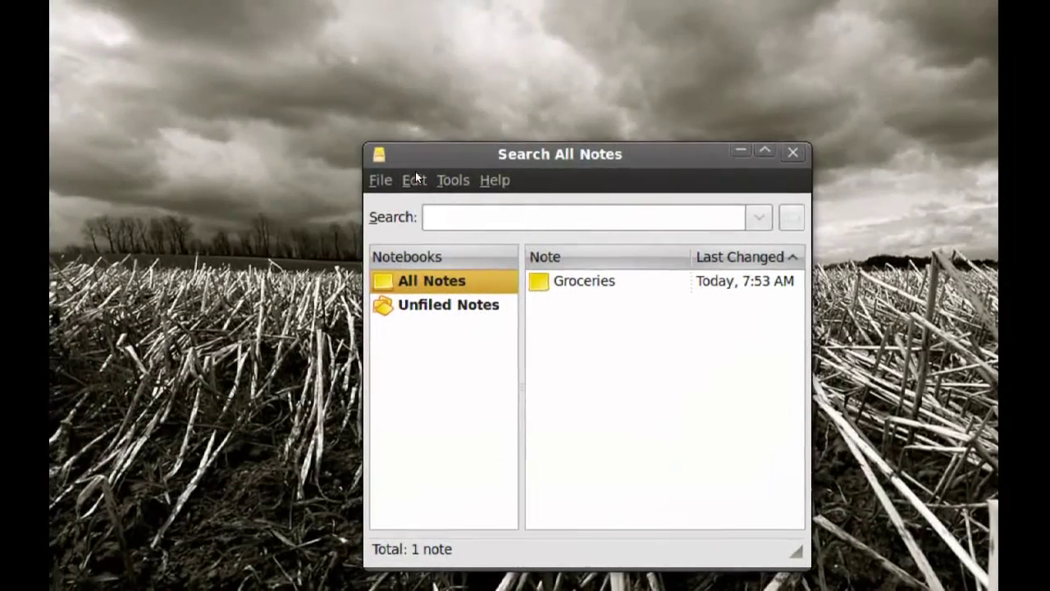
{"action": "left_click", "coordinate": [416, 176]}
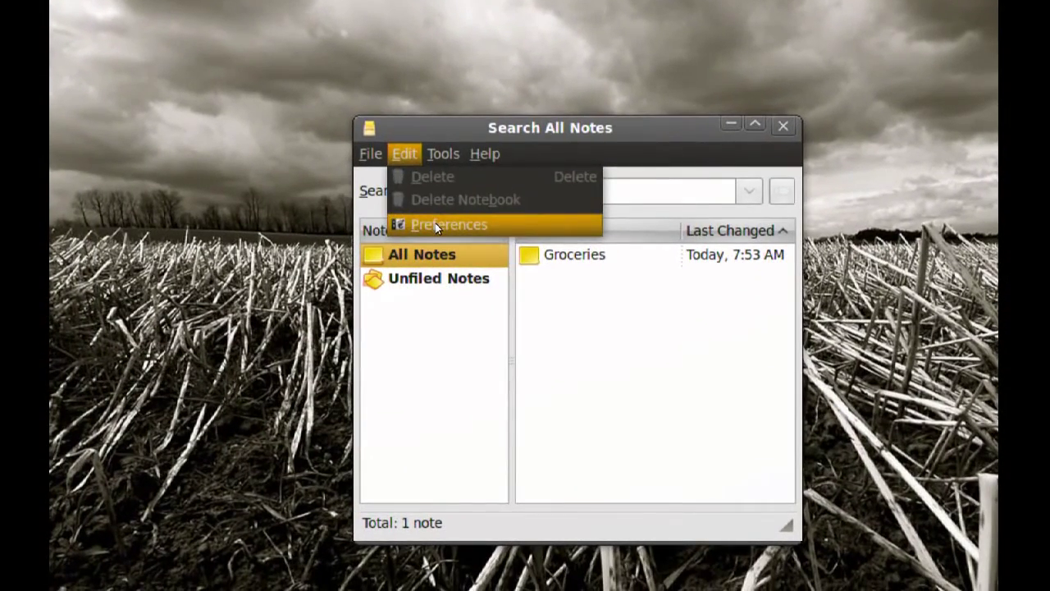
{"action": "left_click", "coordinate": [436, 225]}
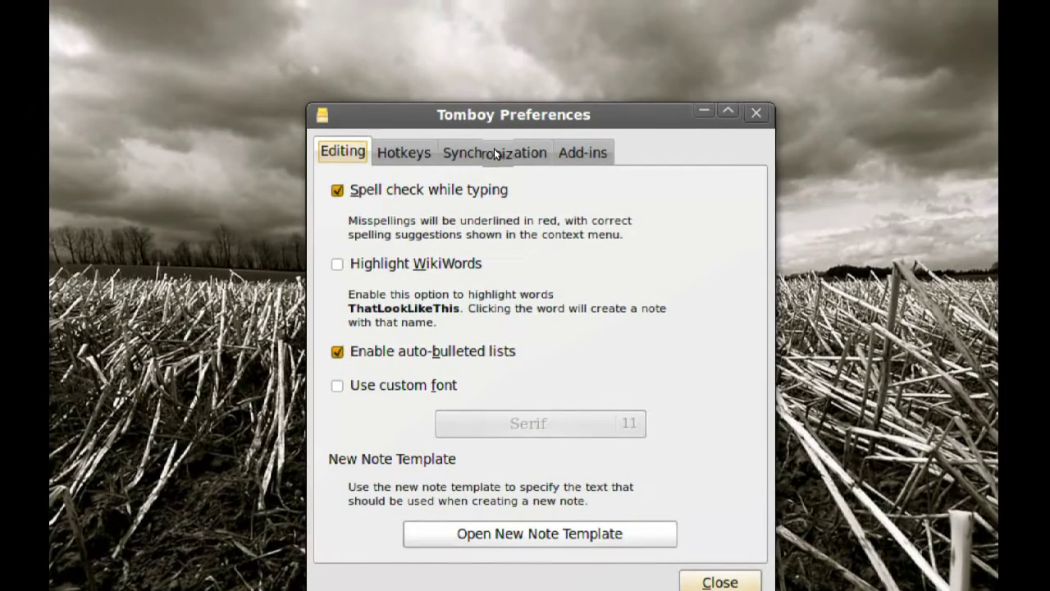
{"action": "left_click", "coordinate": [498, 150]}
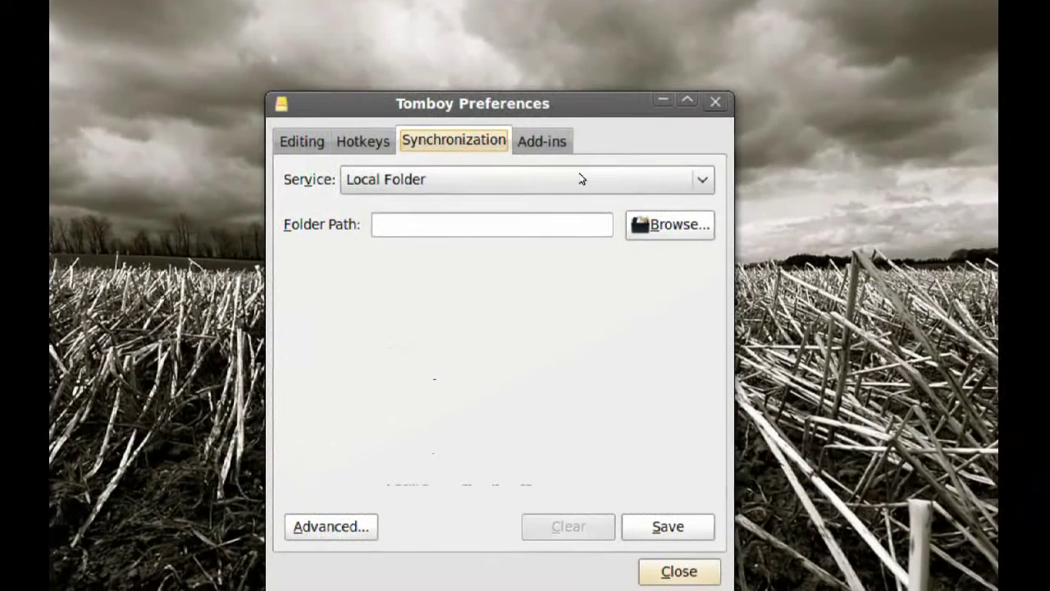
{"action": "left_click", "coordinate": [580, 174]}
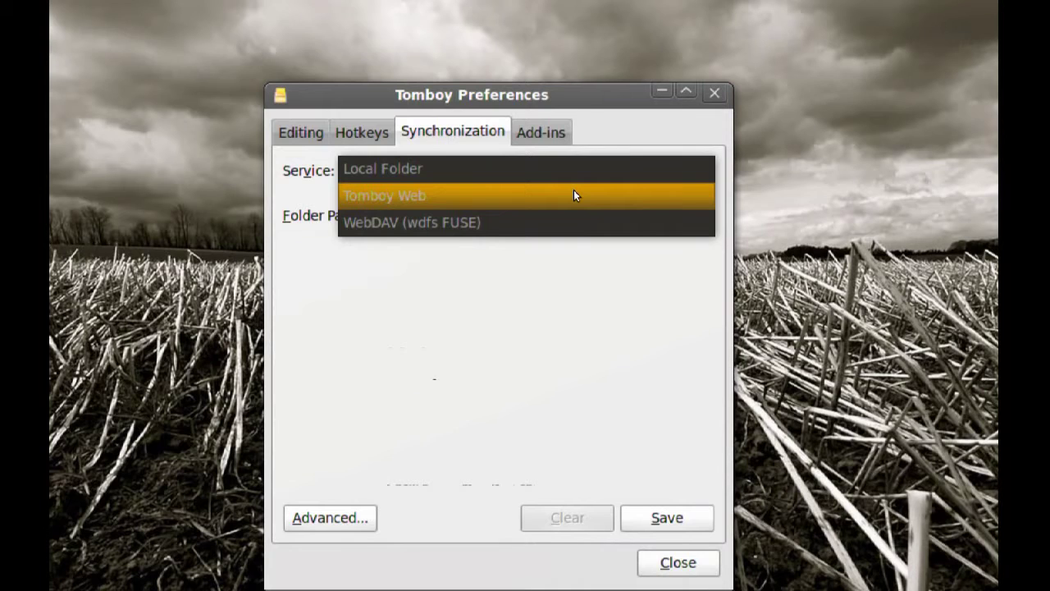
{"action": "left_click", "coordinate": [573, 196]}
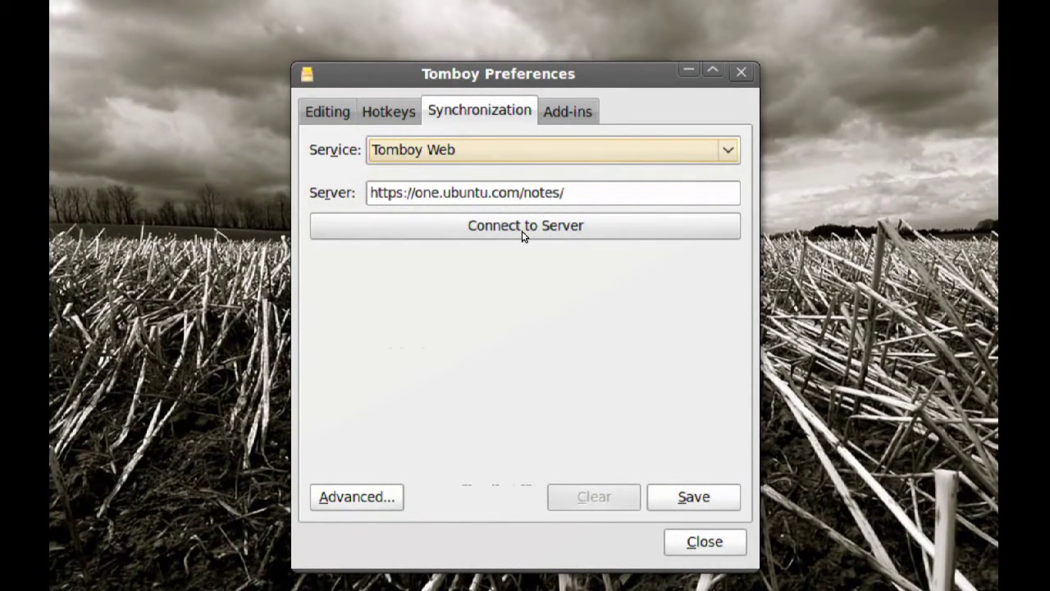
{"action": "left_click", "coordinate": [521, 227]}
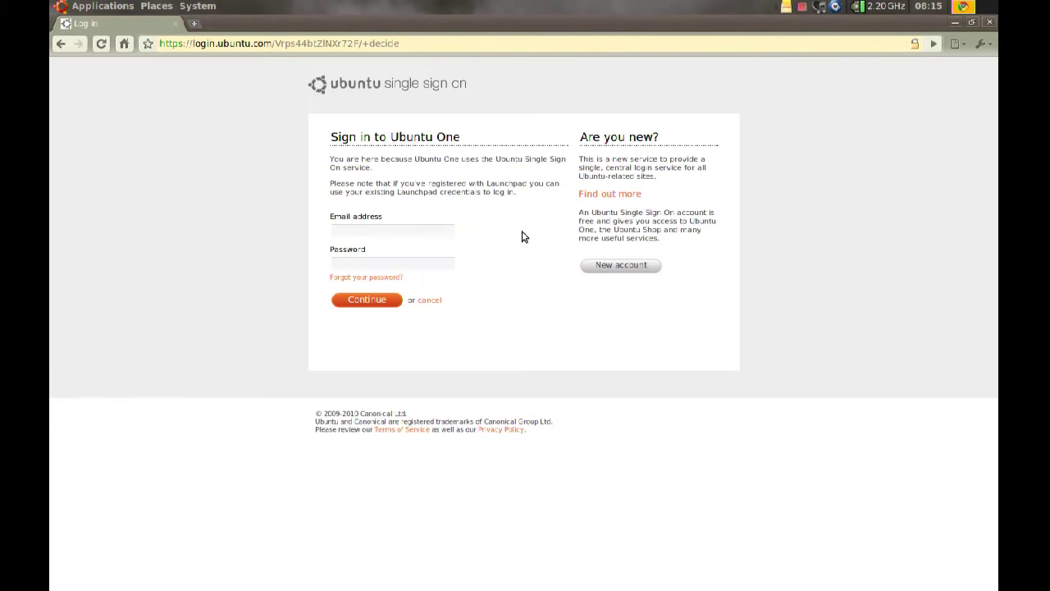
- Sign in to Ubuntu One with the account e-mail and password, then confirm 'Yes, sign me in'
{"action": "left_click", "coordinate": [433, 233]}
{"action": "type", "text": "the"}
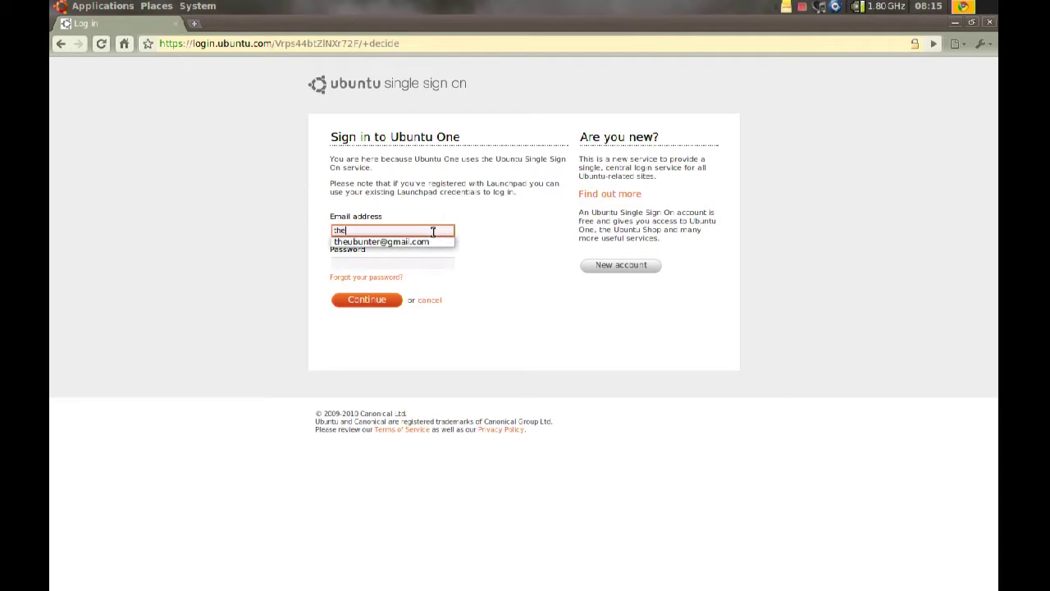
{"action": "key", "text": "Down"}
{"action": "key", "text": "Tab"}
{"action": "type", "text": "•••••••••"}
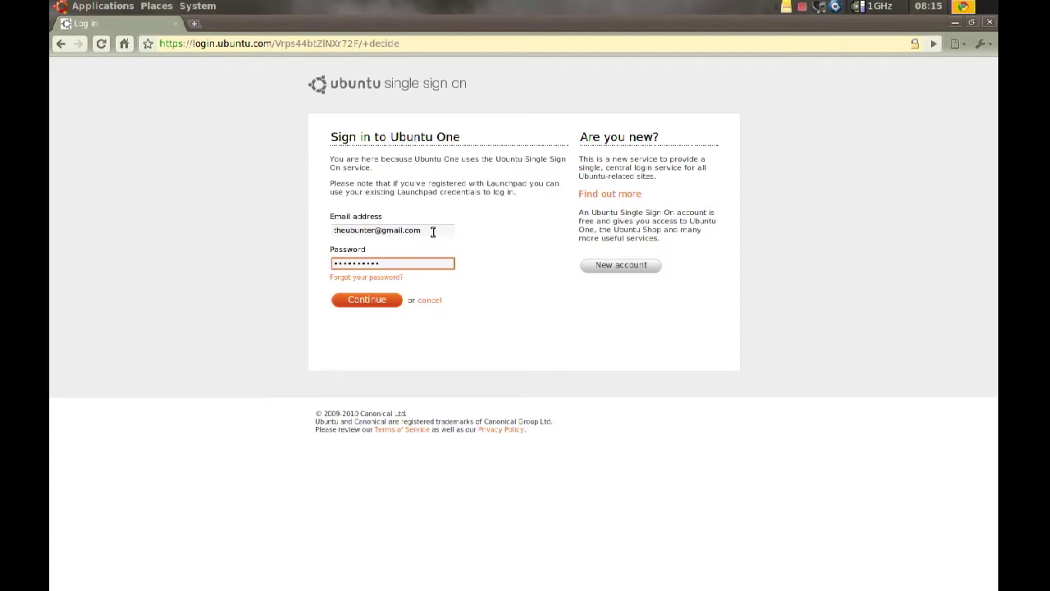
{"action": "left_click", "coordinate": [351, 303]}
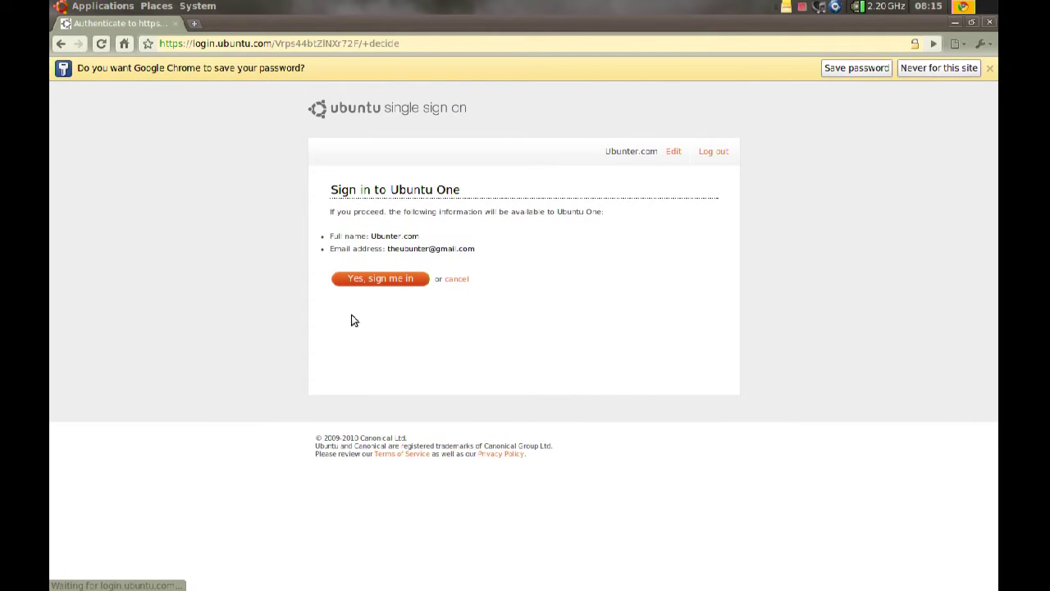
{"action": "left_click", "coordinate": [380, 280]}
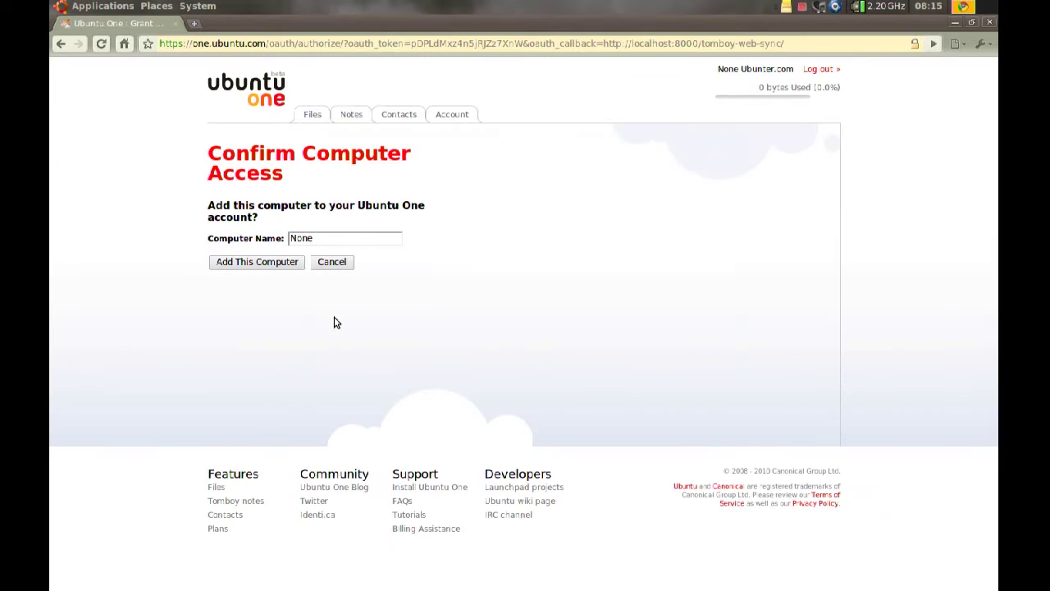
- Rename the computer from 'None' to 'Desktop' and add it to the Ubuntu One account
{"action": "left_click", "coordinate": [327, 237]}
{"action": "left_click_drag", "start_coordinate": [328, 238], "coordinate": [278, 237]}
{"action": "type", "text": "Desktop"}
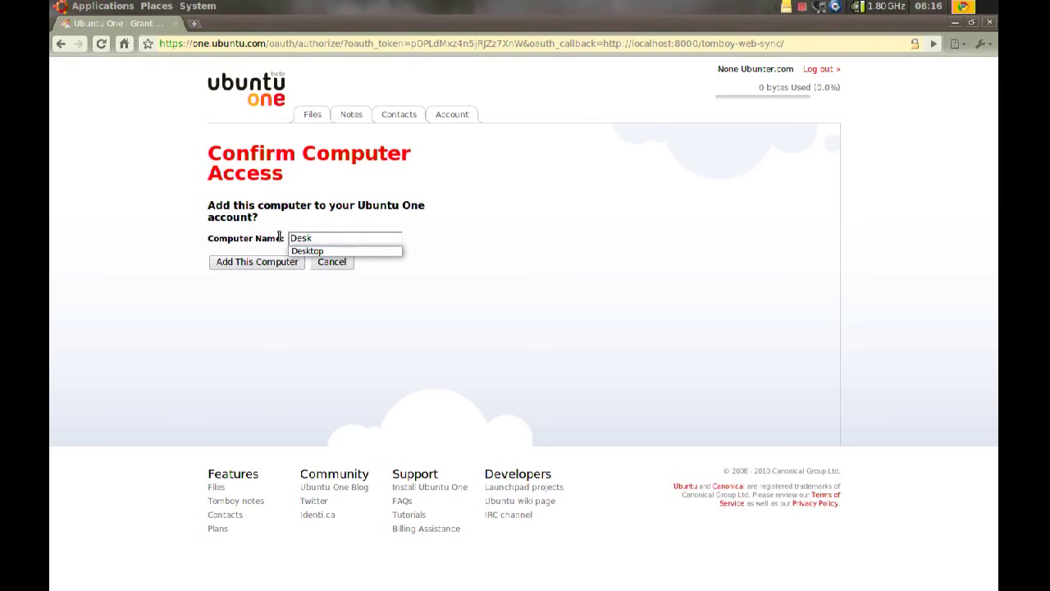
{"action": "left_click", "coordinate": [242, 264]}
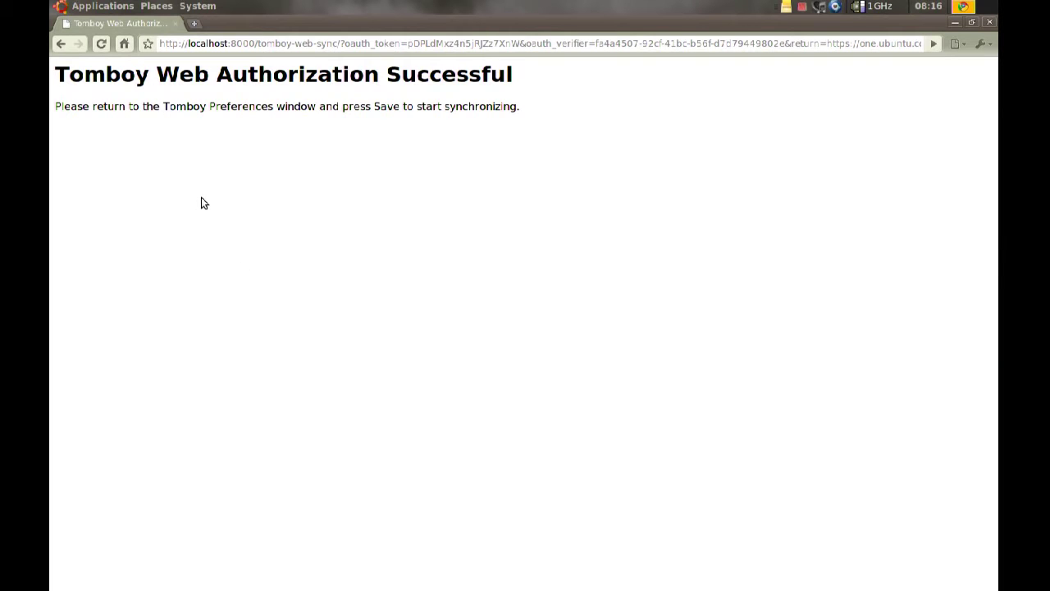
- Save the Tomboy Web settings, sync now, and dismiss the completion notice showing 2 notes updated
{"action": "left_click", "coordinate": [954, 25]}
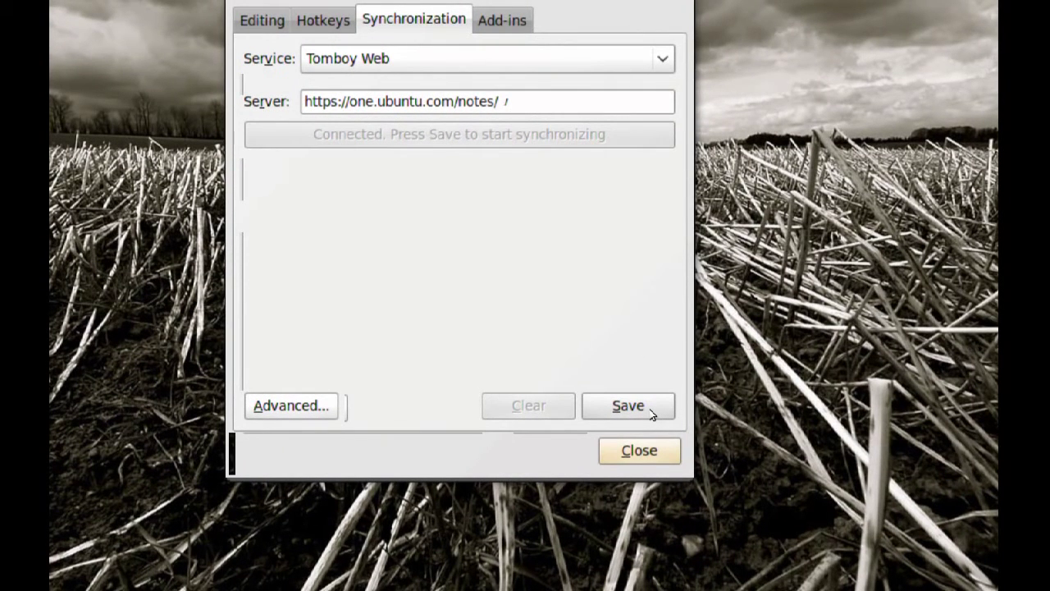
{"action": "left_click", "coordinate": [650, 412]}
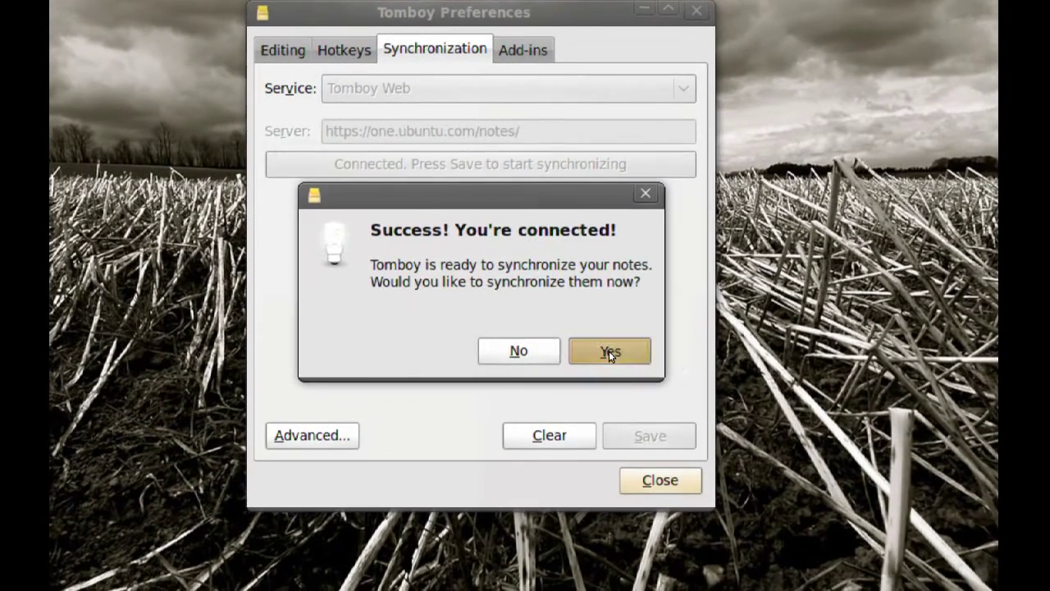
{"action": "left_click", "coordinate": [629, 365]}
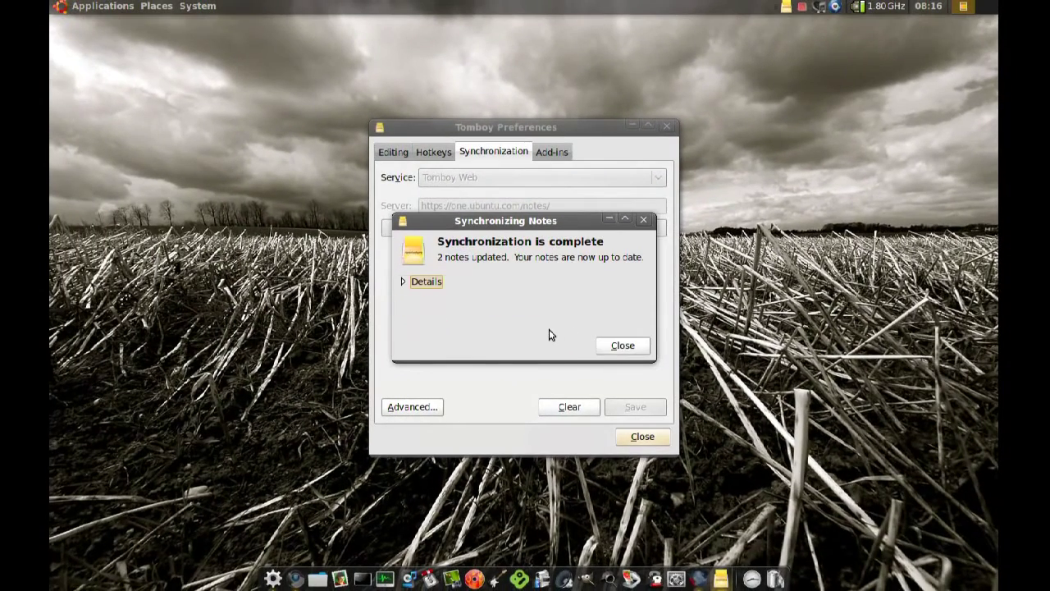
{"action": "left_click", "coordinate": [605, 343]}
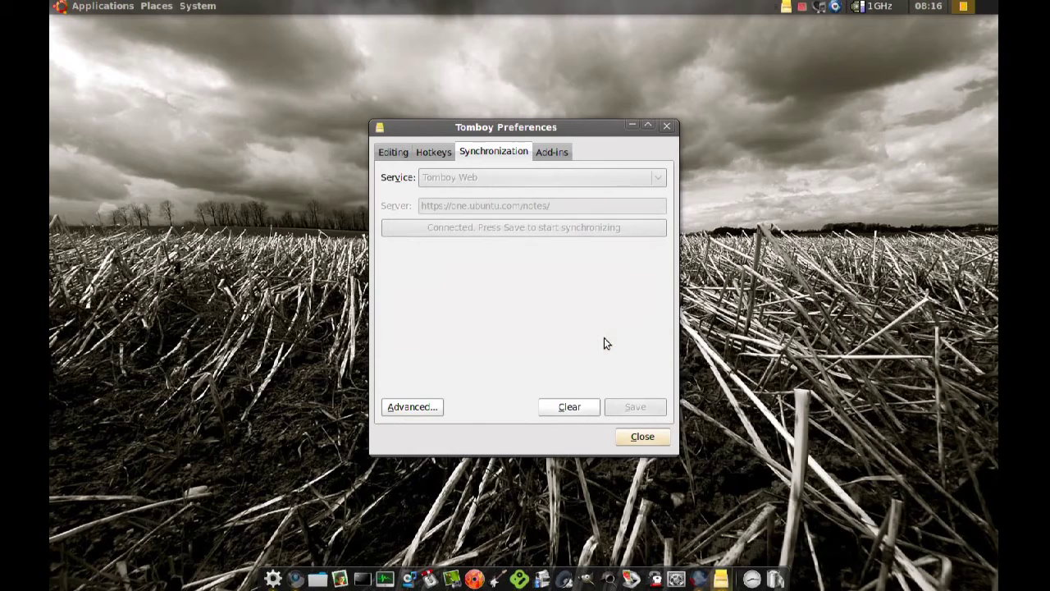
- Close Tomboy Preferences and select Groceries in the note list, which also shows Meeting
{"action": "left_click", "coordinate": [639, 435]}
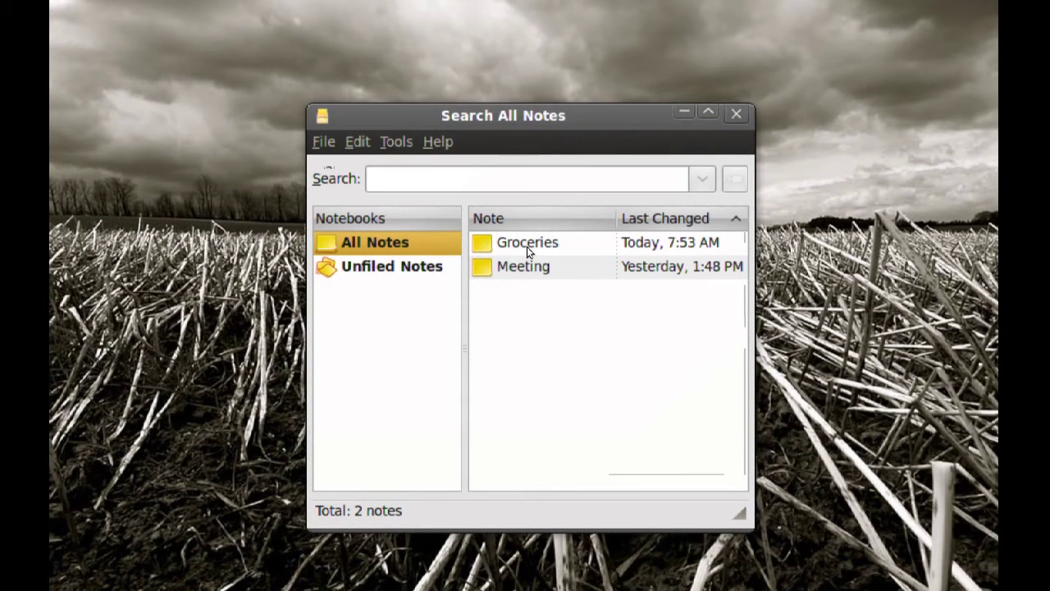
{"action": "left_click", "coordinate": [527, 246]}
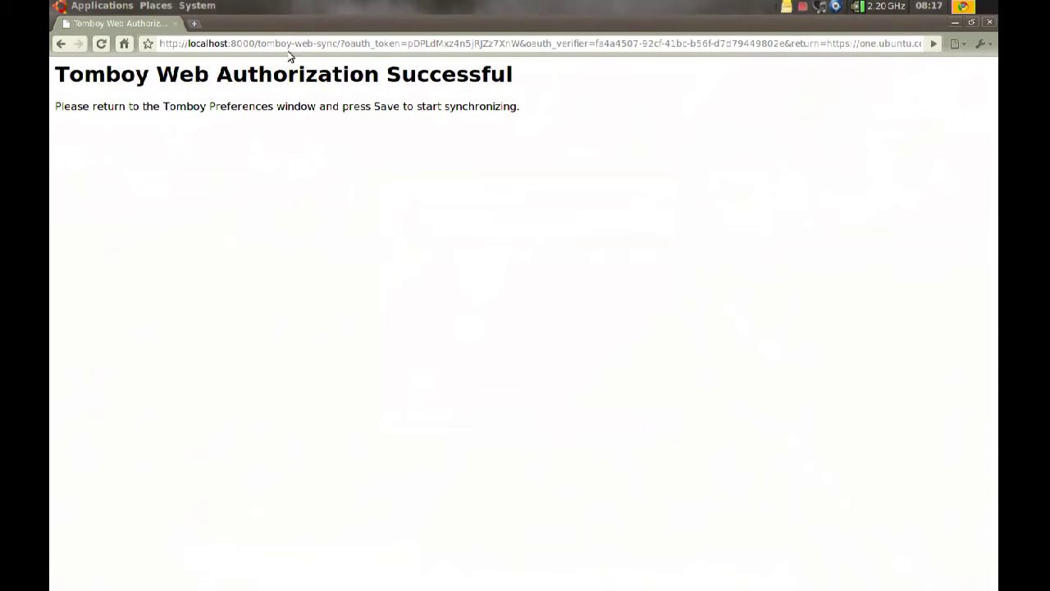
- Browse to one.ubuntu.com and open the Notes tab listing Groceries and Meeting
{"action": "left_click", "coordinate": [305, 48]}
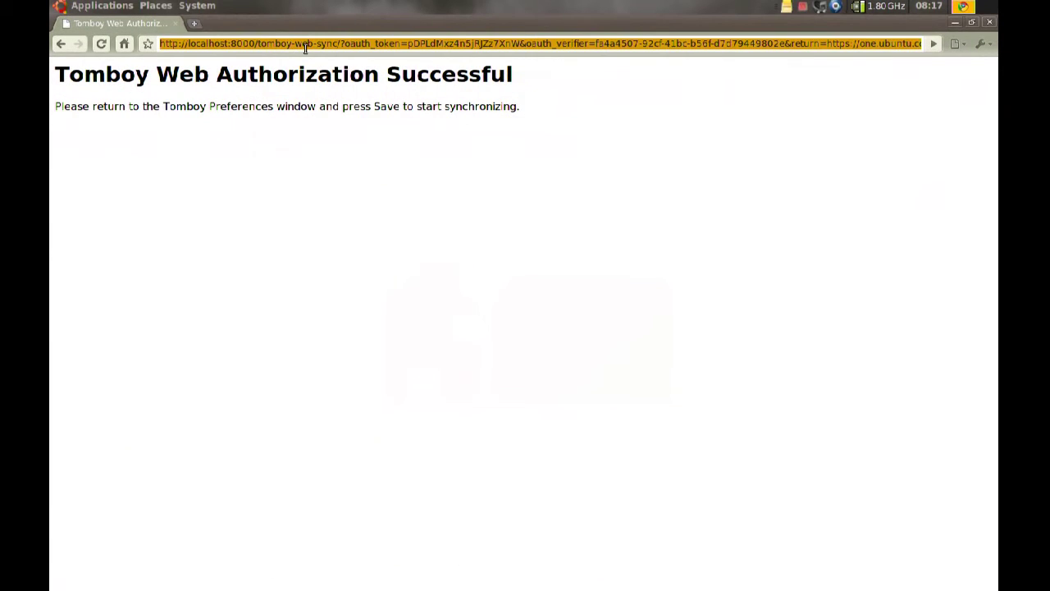
{"action": "type", "text": "one."}
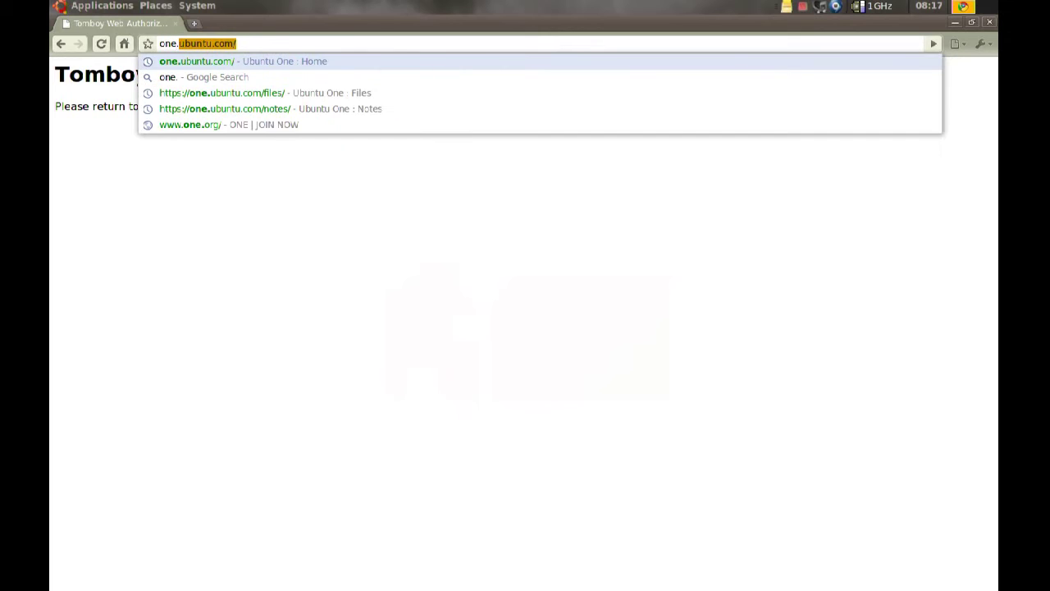
{"action": "key", "text": "Return"}
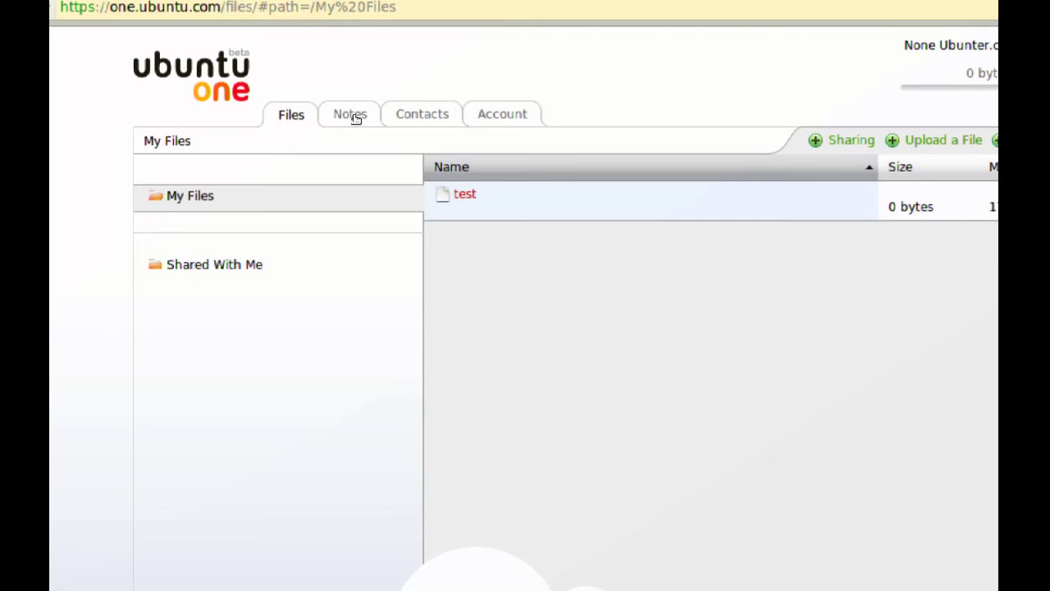
{"action": "left_click", "coordinate": [353, 115]}
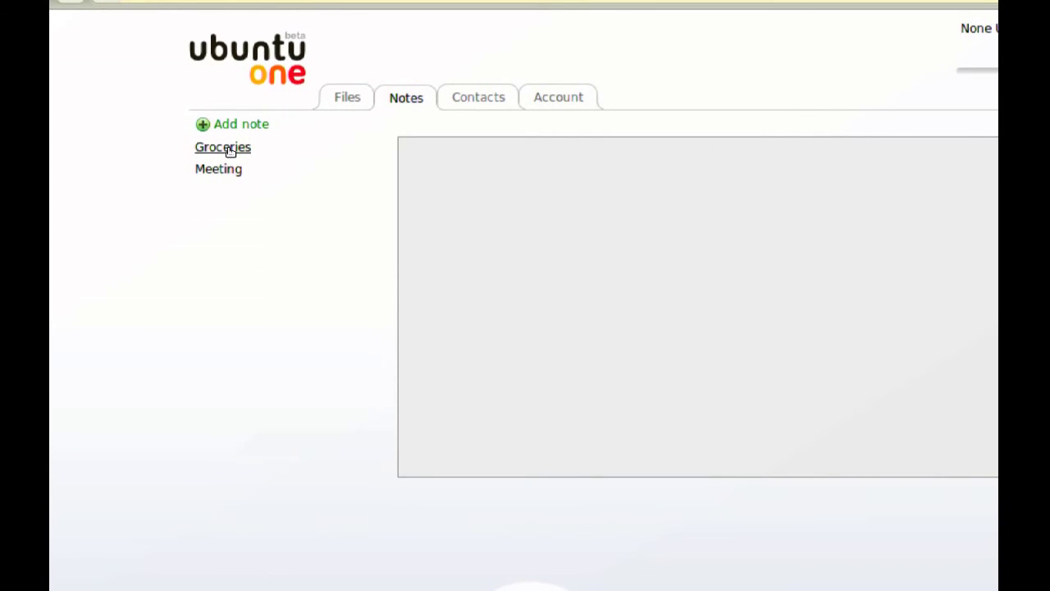
- View the Groceries note's items on the Ubuntu One web page, then close the browser
{"action": "left_click", "coordinate": [230, 151]}
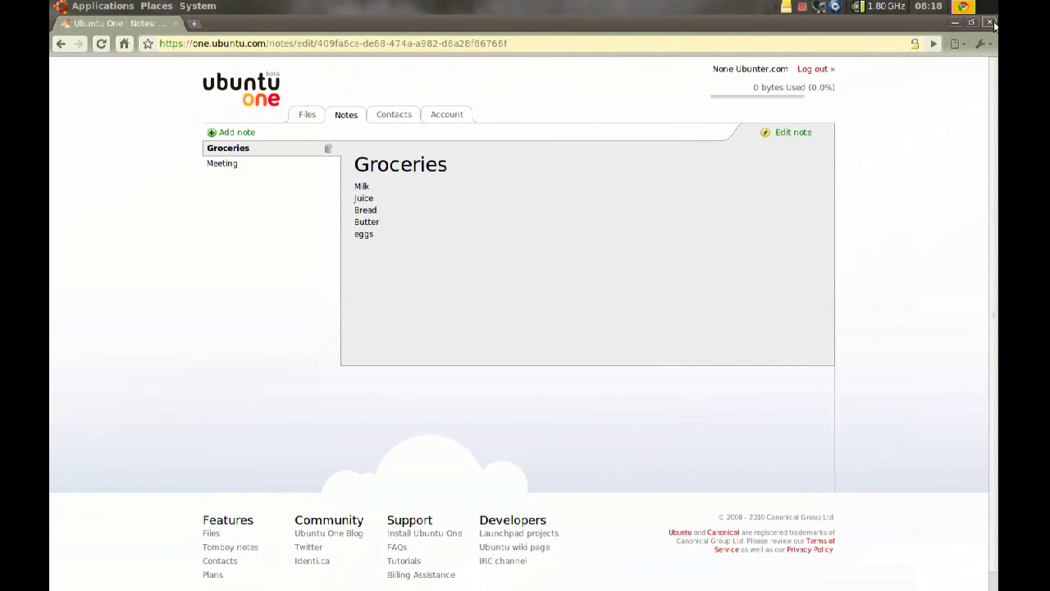
{"action": "left_click", "coordinate": [990, 22]}
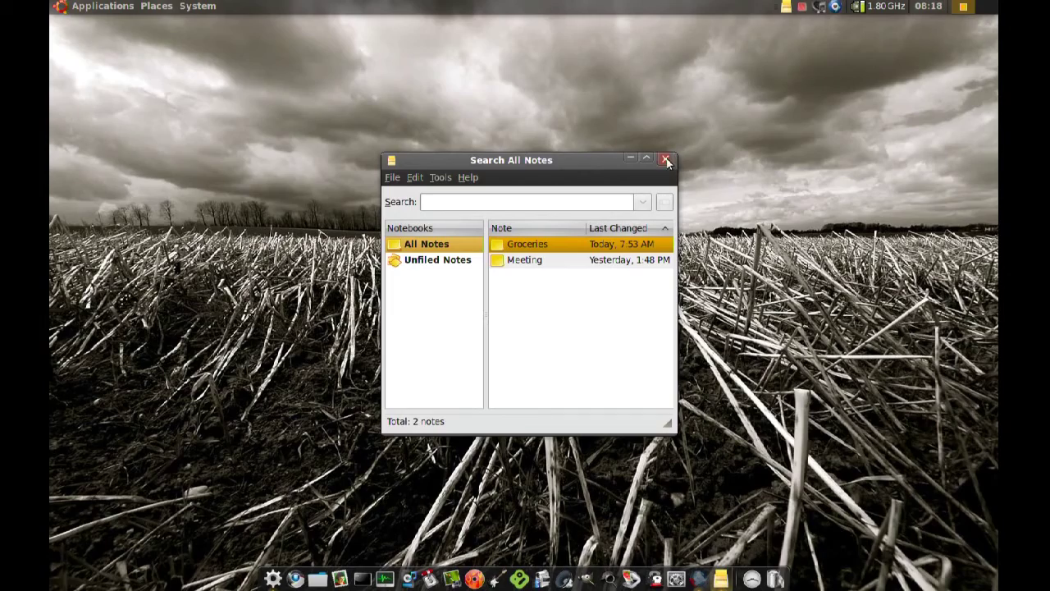